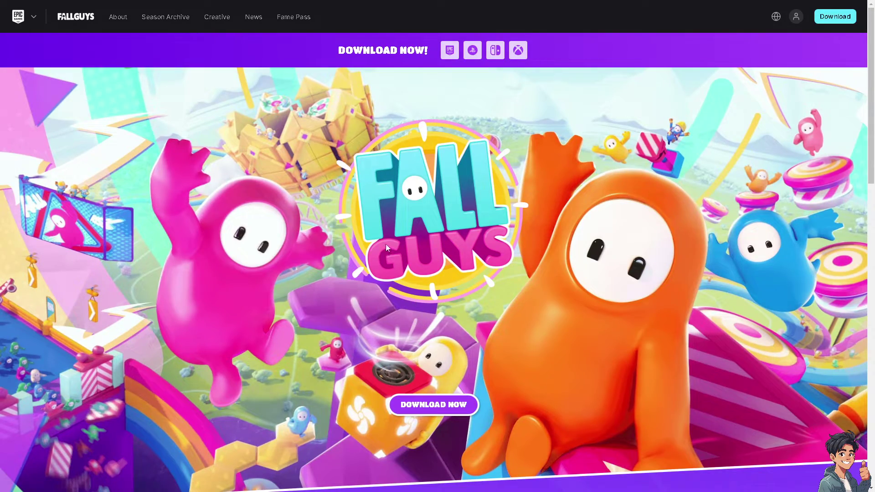
scroll(386, 246, down, 5)
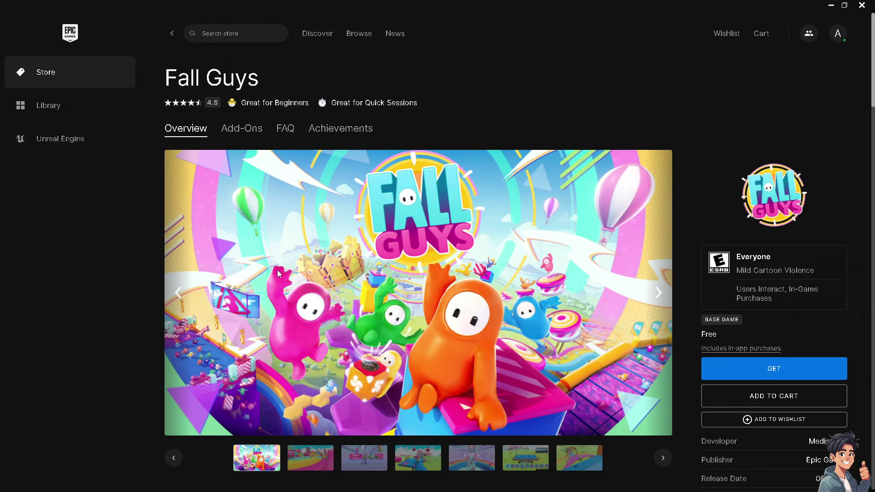
scroll(277, 271, down, 1)
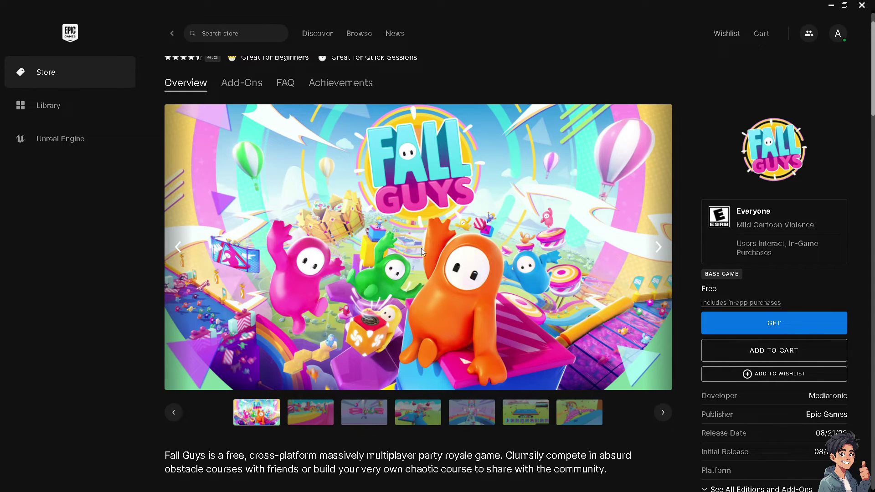
scroll(421, 246, down, 1)
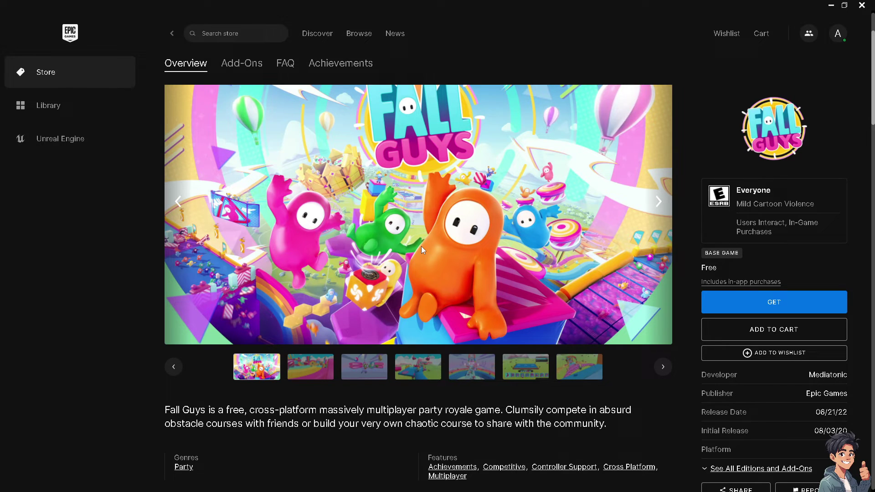
scroll(421, 247, down, 1)
scroll(421, 247, down, 1)
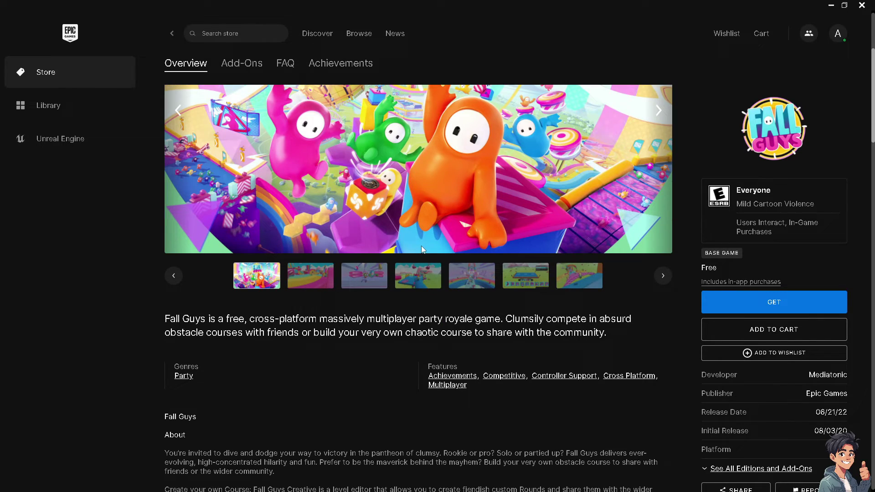
scroll(421, 245, down, 1)
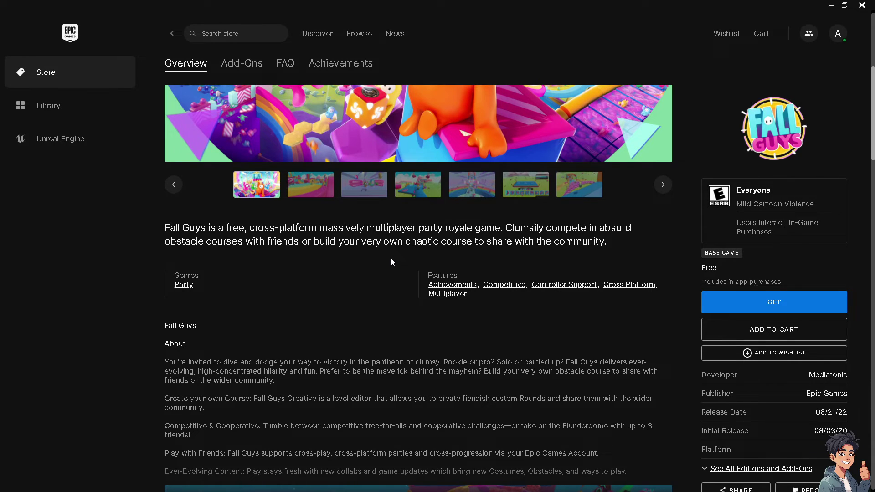
scroll(387, 249, down, 2)
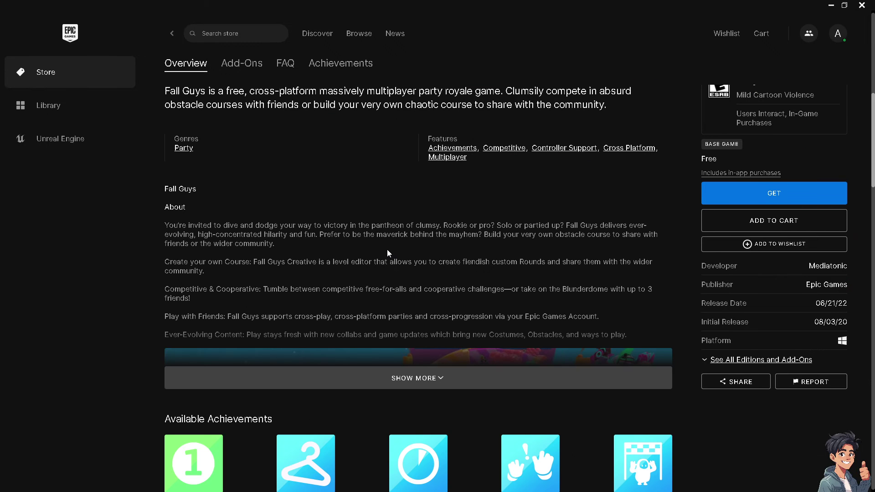
scroll(869, 251, down, 4)
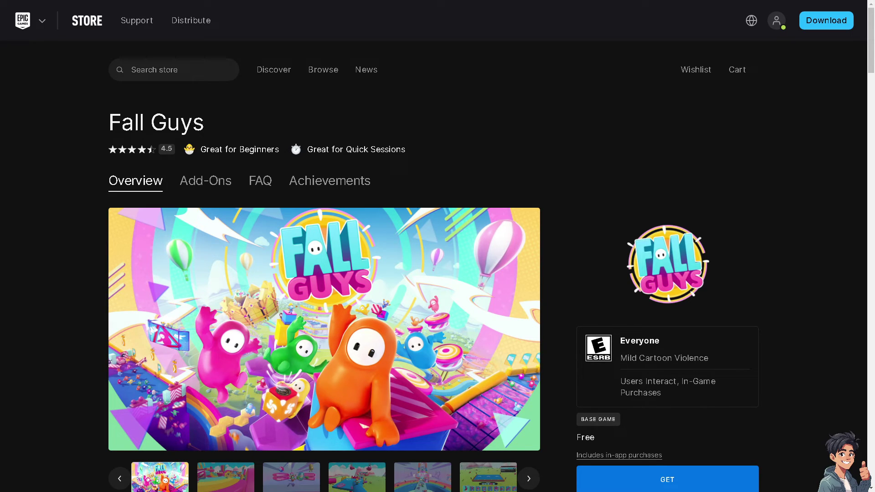
mouse_move(324, 328)
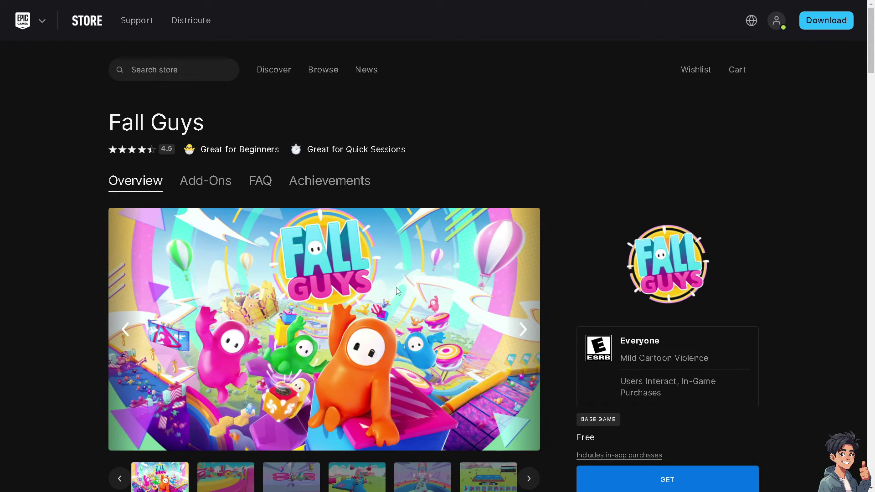
scroll(382, 285, down, 1)
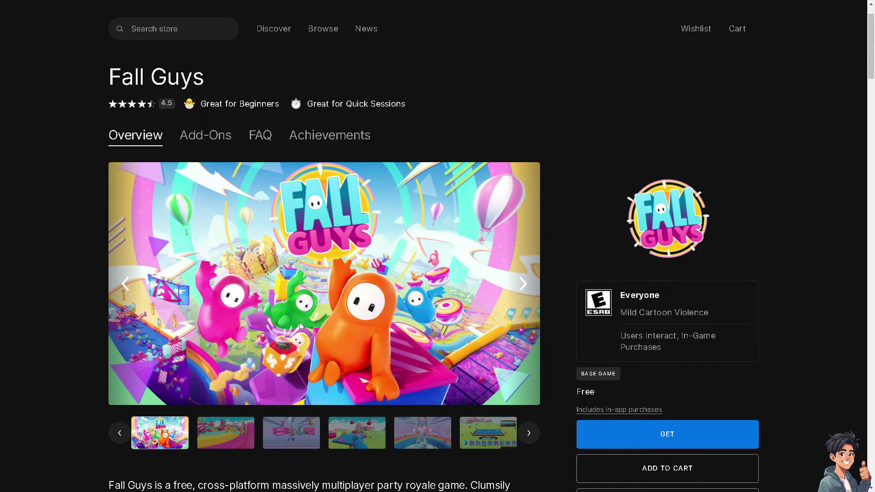
scroll(295, 323, down, 1)
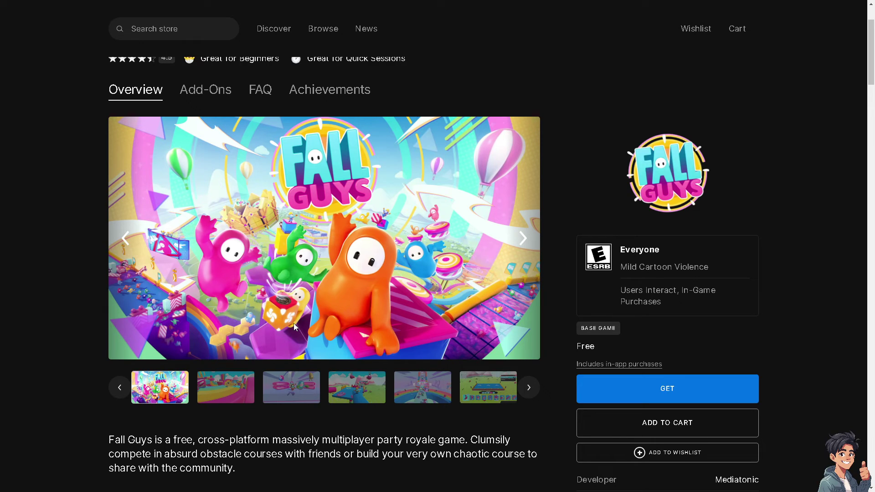
scroll(293, 323, down, 1)
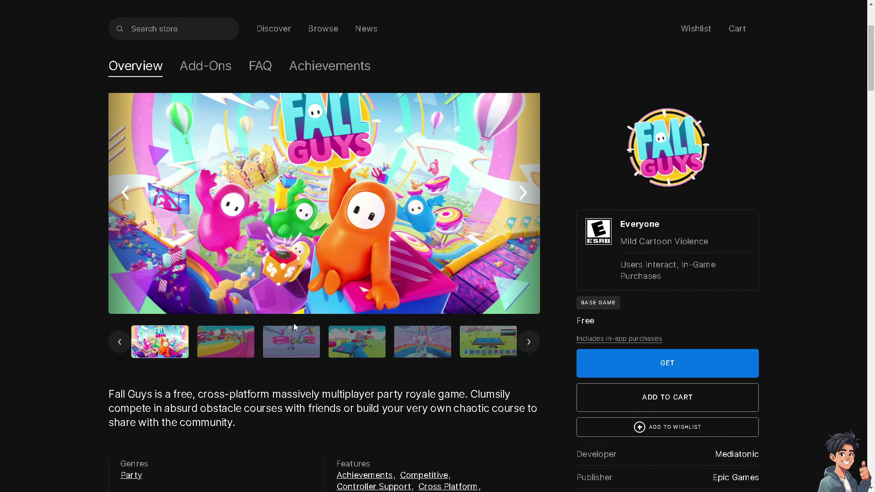
scroll(293, 324, down, 2)
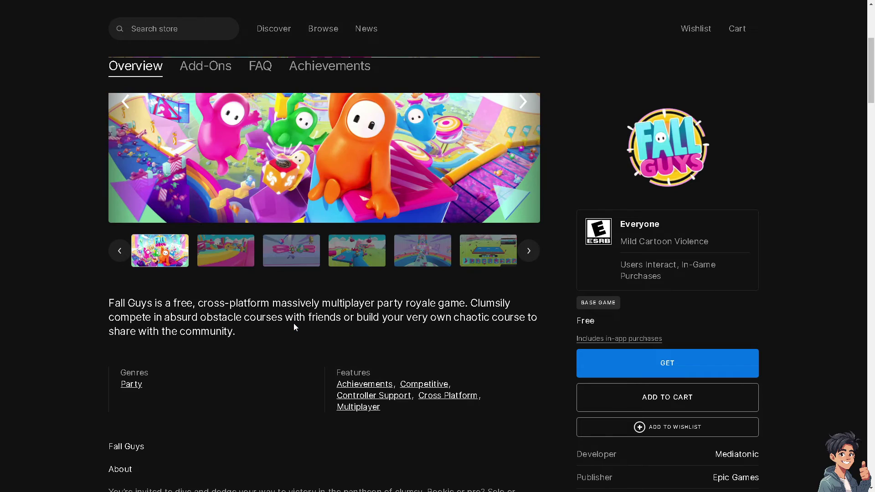
scroll(293, 323, down, 2)
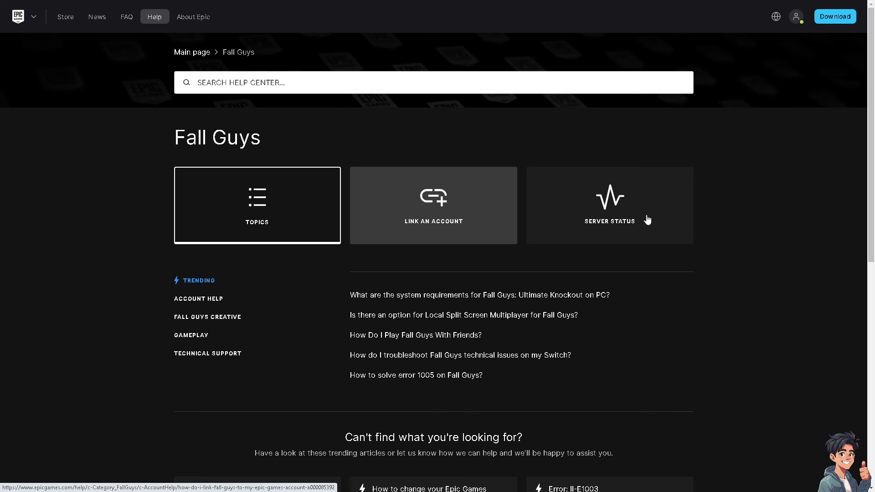
scroll(479, 247, down, 2)
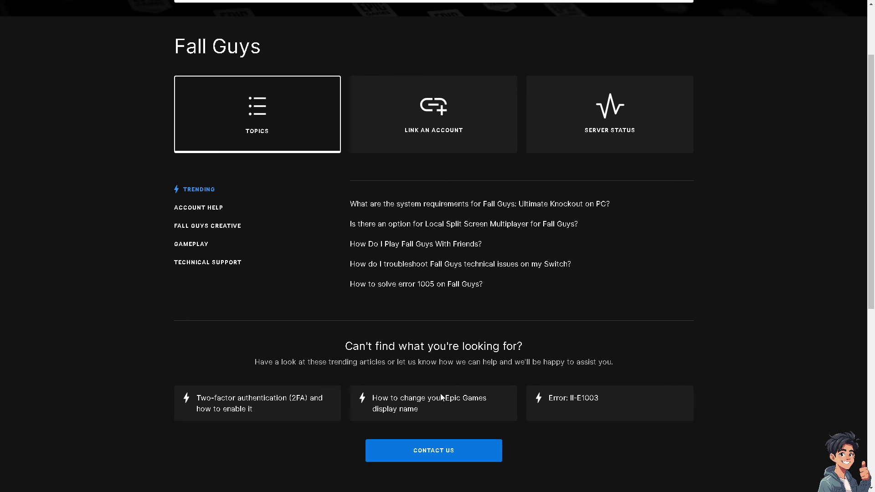